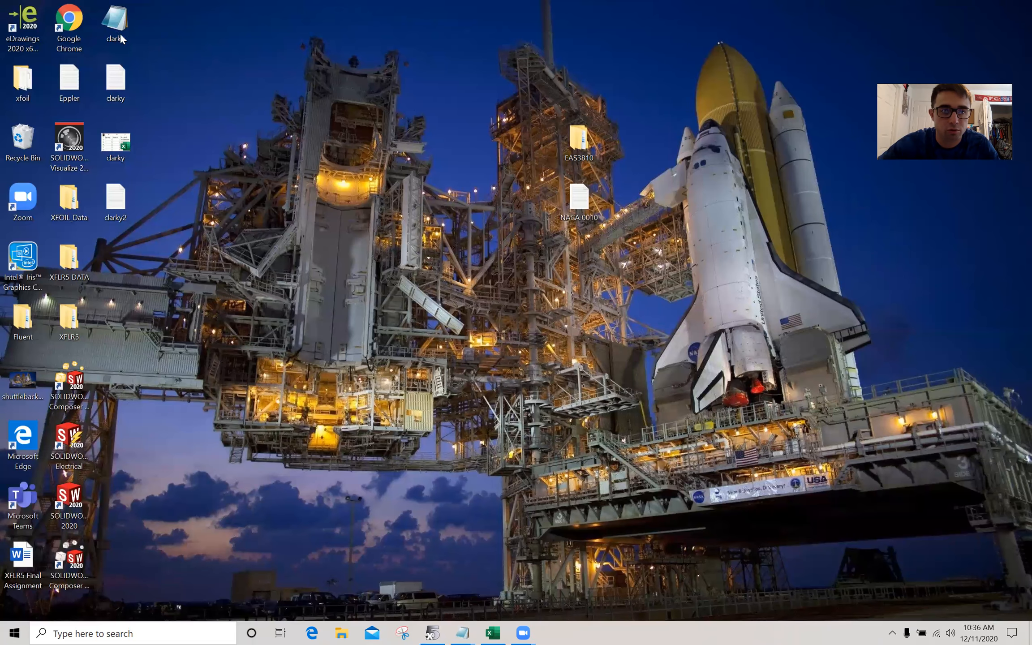
Review the airfoil coordinates in the clarky text file from start to end, and minimize the file
{"action": "scroll", "coordinate": [434, 271], "scroll_direction": "down", "scroll_amount": 10}
{"action": "scroll", "coordinate": [433, 272], "scroll_direction": "up", "scroll_amount": 10}
{"action": "scroll", "coordinate": [430, 273], "scroll_direction": "down", "scroll_amount": 20}
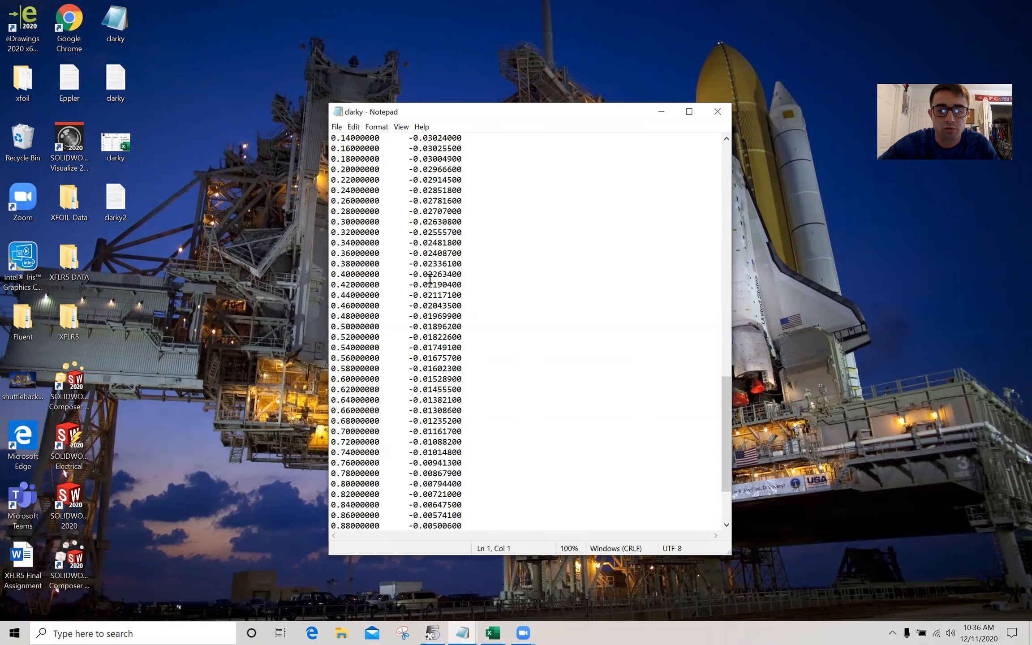
{"action": "scroll", "coordinate": [432, 279], "scroll_direction": "up", "scroll_amount": 4}
{"action": "scroll", "coordinate": [431, 279], "scroll_direction": "up", "scroll_amount": 20}
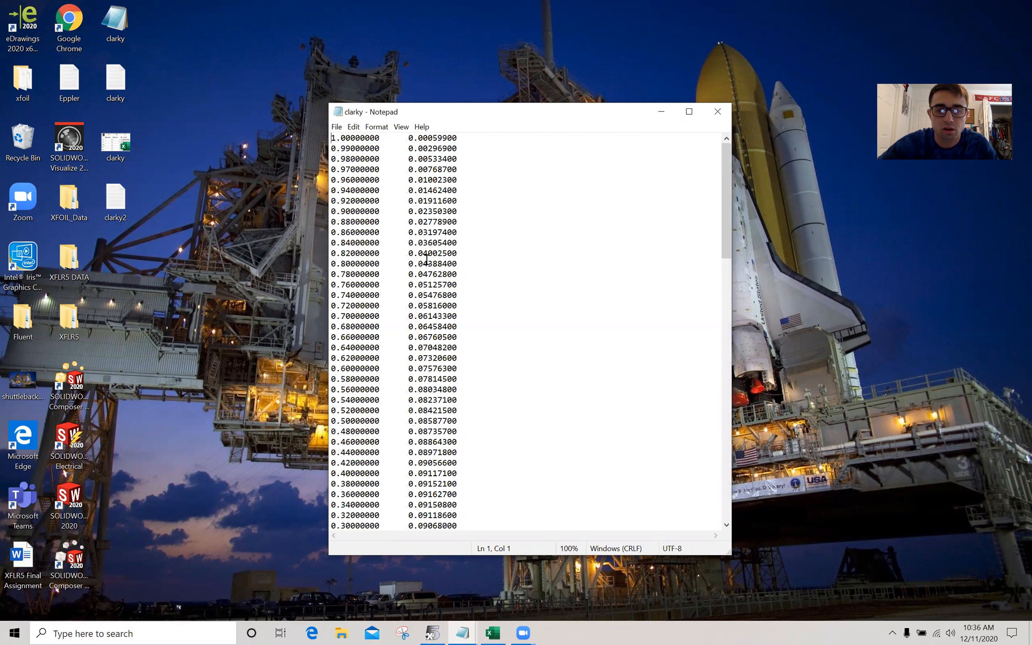
{"action": "left_click", "coordinate": [661, 111]}
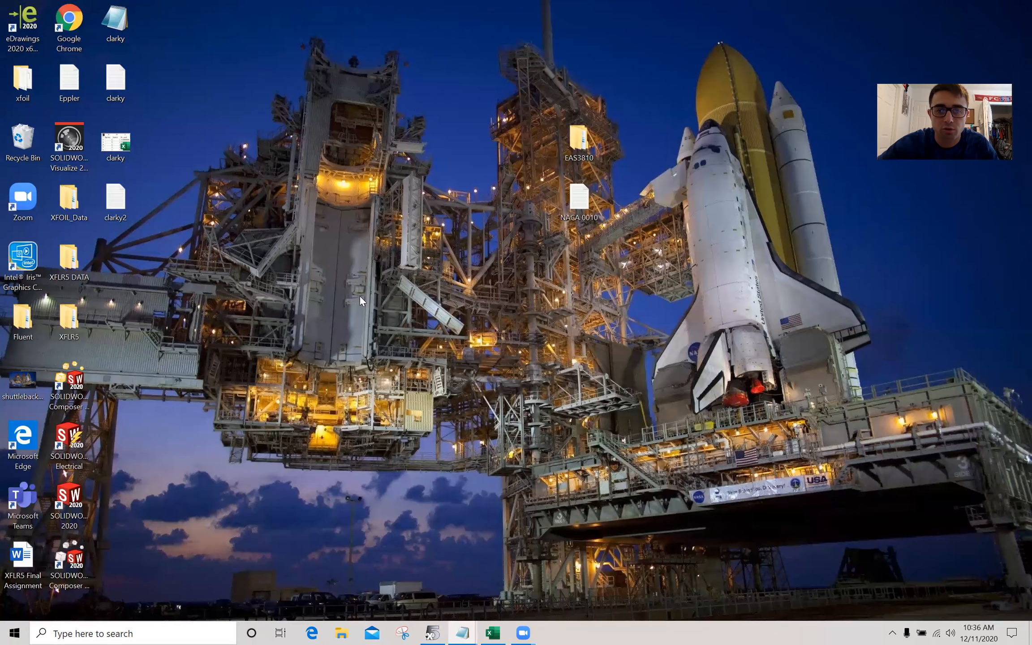
Switch to XFLR5 and go to XFoil Direct Analysis for the clarky foil
{"action": "left_click", "coordinate": [432, 632]}
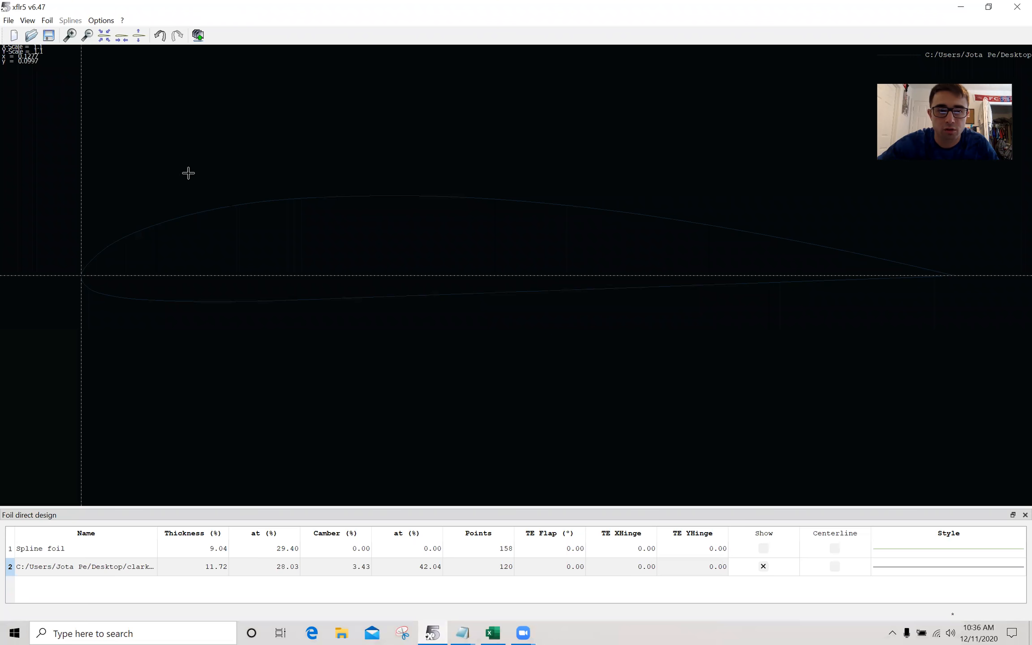
{"action": "left_click", "coordinate": [9, 19]}
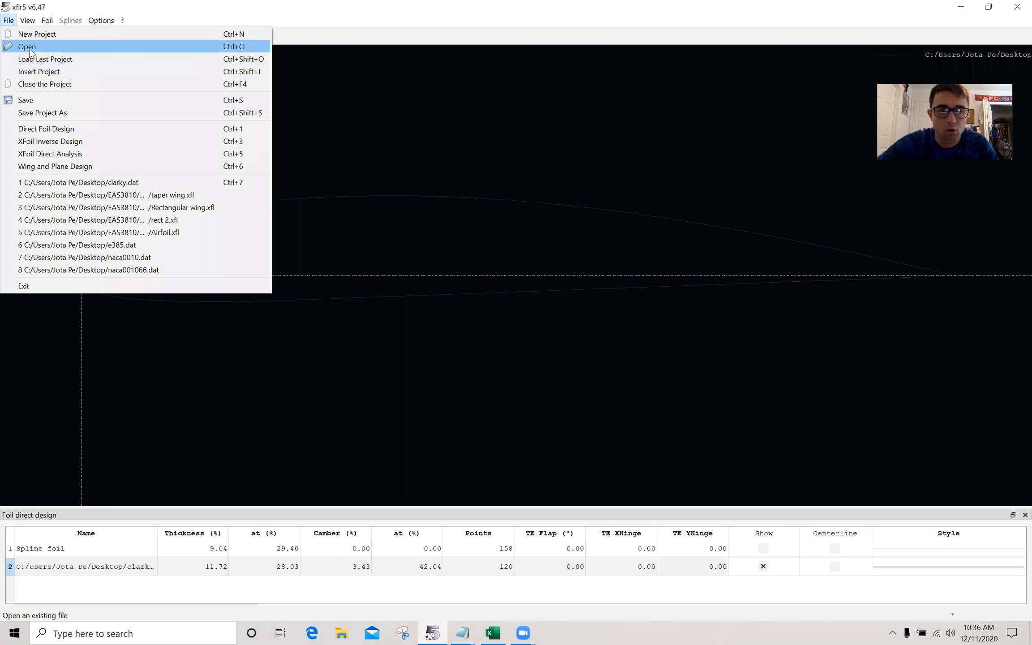
{"action": "left_click", "coordinate": [389, 134]}
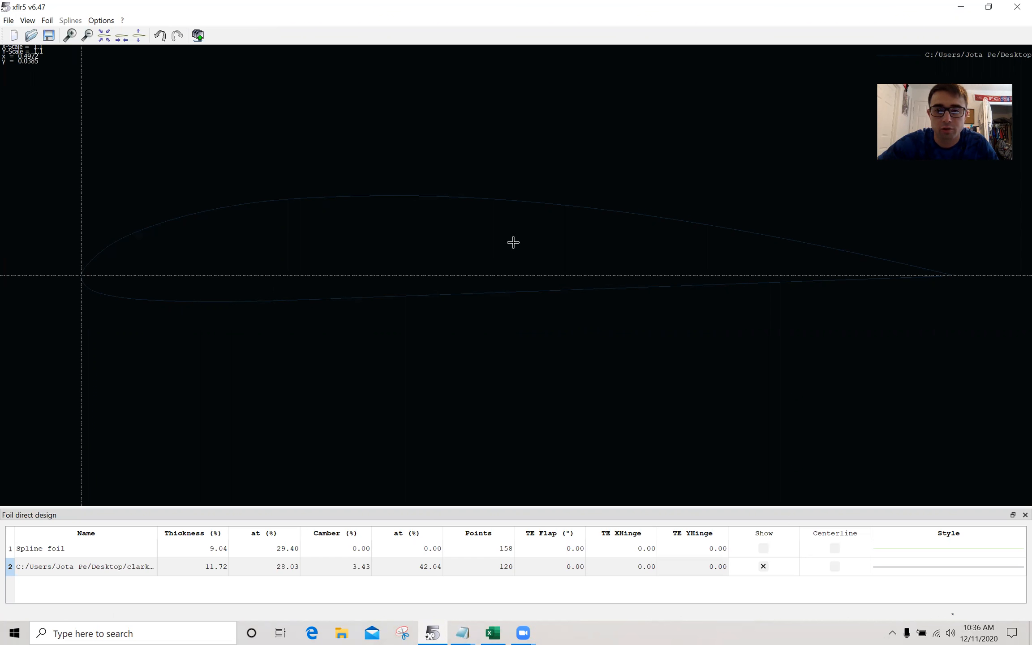
{"action": "left_click", "coordinate": [8, 21]}
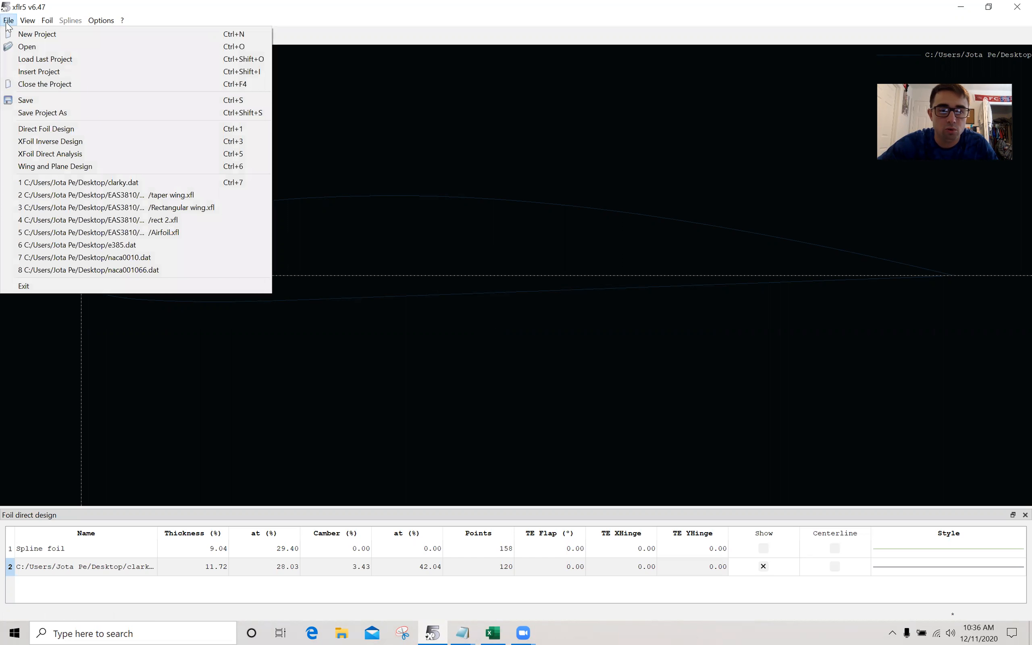
{"action": "left_click", "coordinate": [45, 150]}
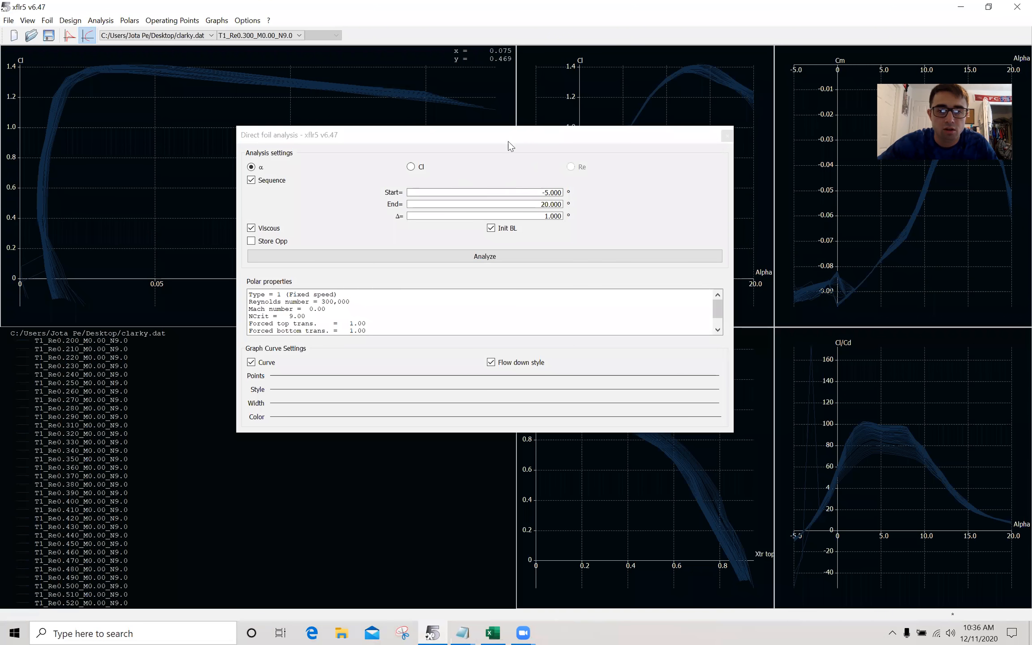
Review the batch analysis settings for the clarky foil, including the Reynolds range, and close both analysis dialogs
{"action": "left_click", "coordinate": [100, 20]}
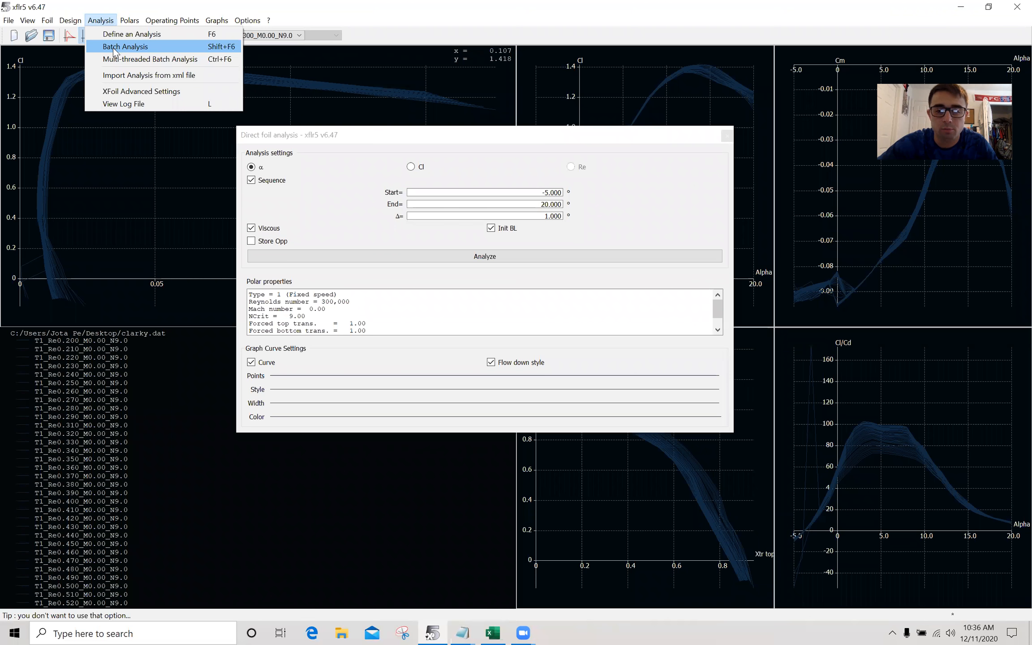
{"action": "left_click", "coordinate": [113, 48]}
{"action": "left_click", "coordinate": [281, 179]}
{"action": "key", "text": "Tab"}
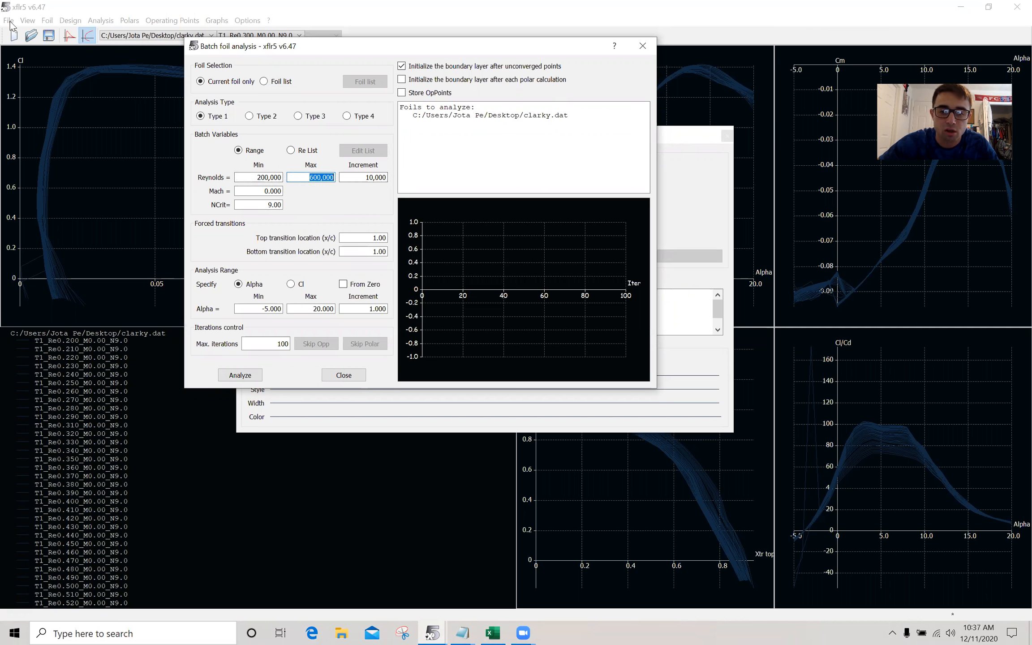
{"action": "left_click", "coordinate": [344, 375]}
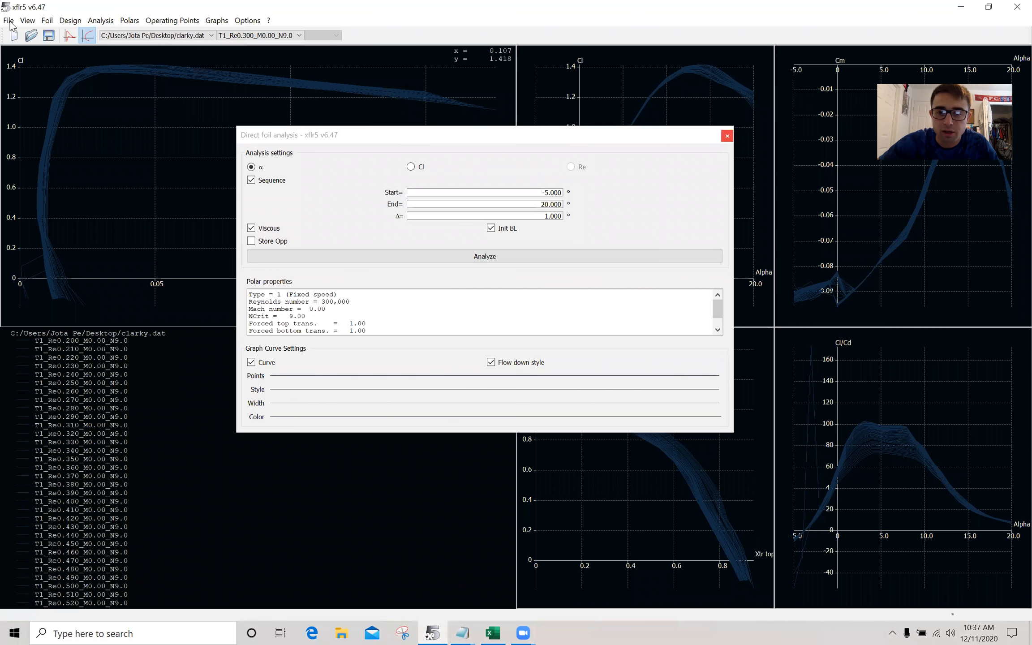
{"action": "left_click", "coordinate": [727, 137]}
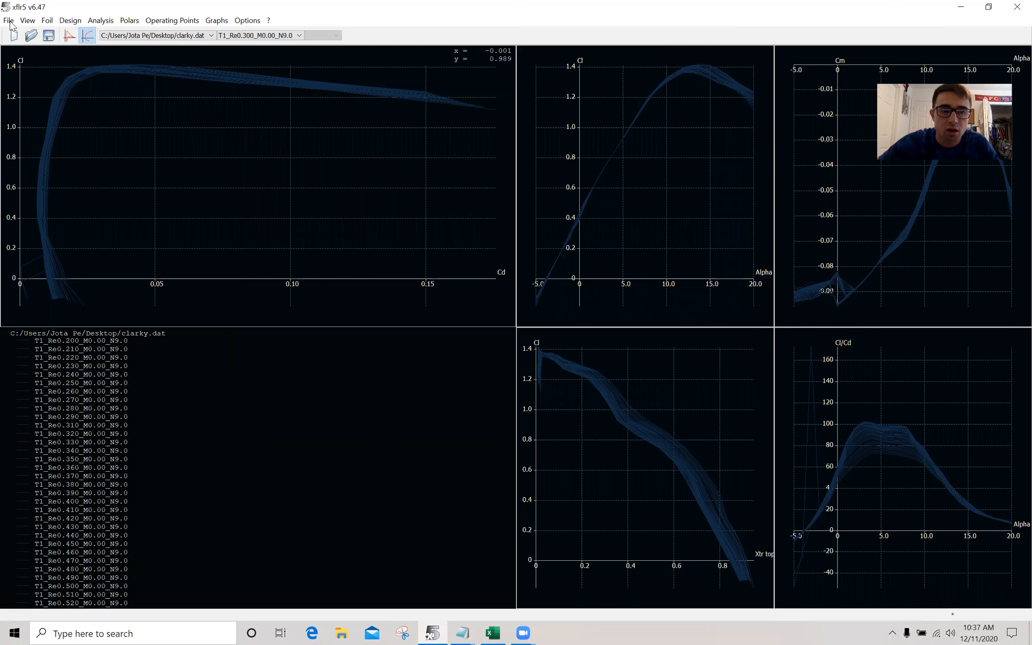
Go to Wing and Plane Design and display Wing 1 in the 3D view
{"action": "left_click", "coordinate": [8, 20]}
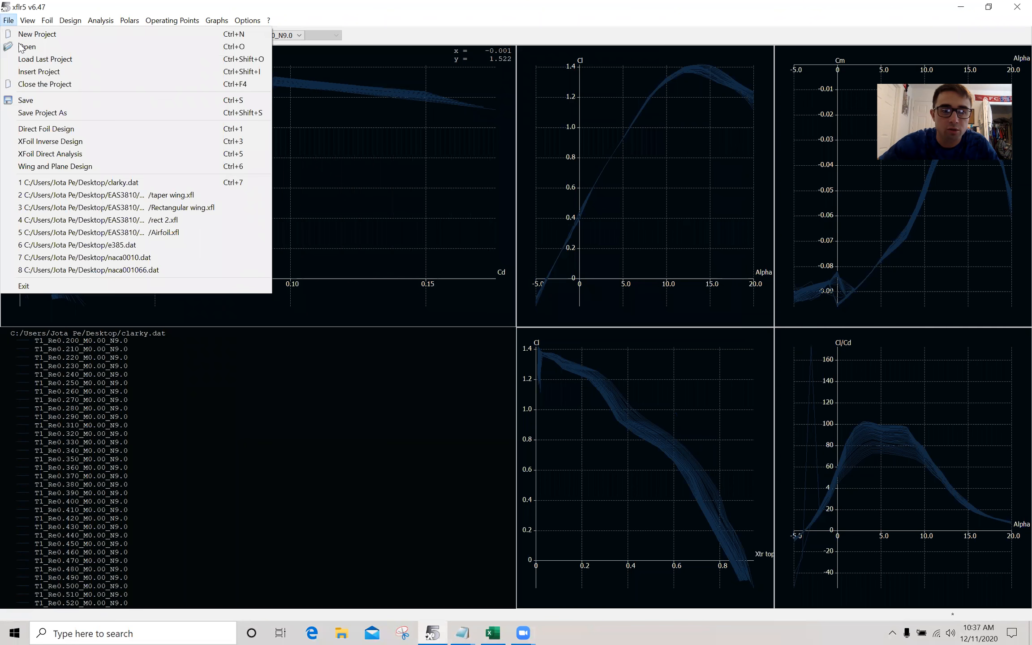
{"action": "left_click", "coordinate": [61, 172]}
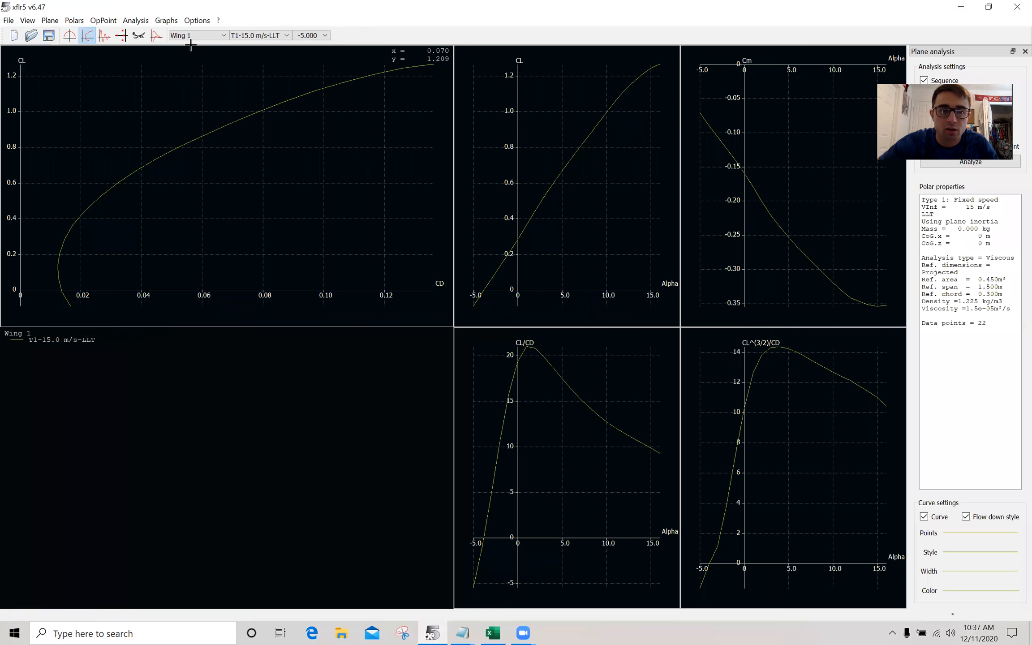
{"action": "left_click", "coordinate": [139, 35]}
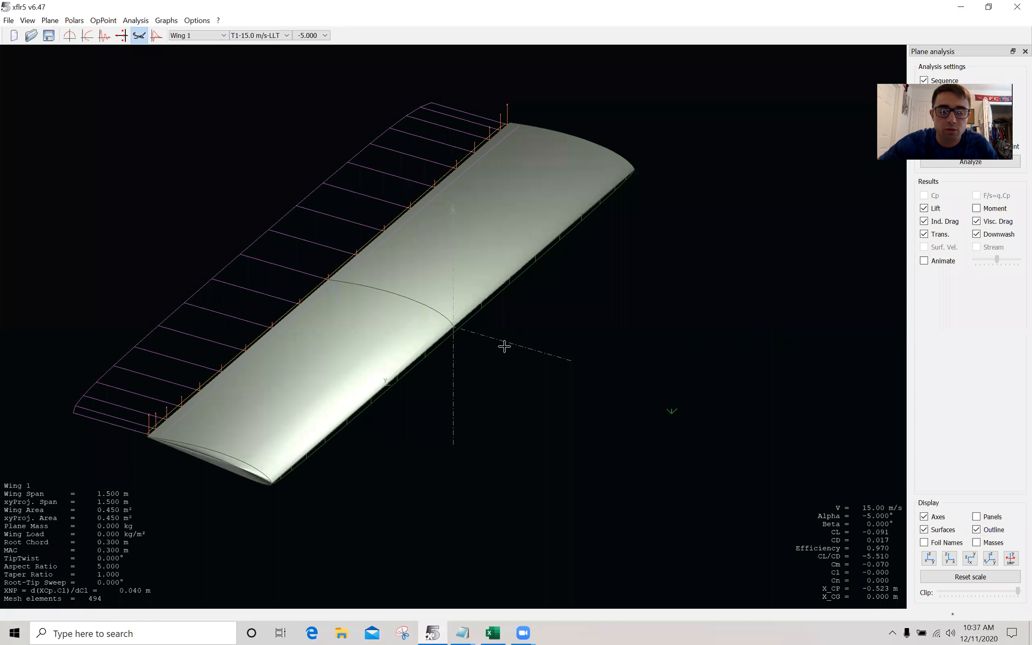
{"action": "left_click", "coordinate": [47, 21]}
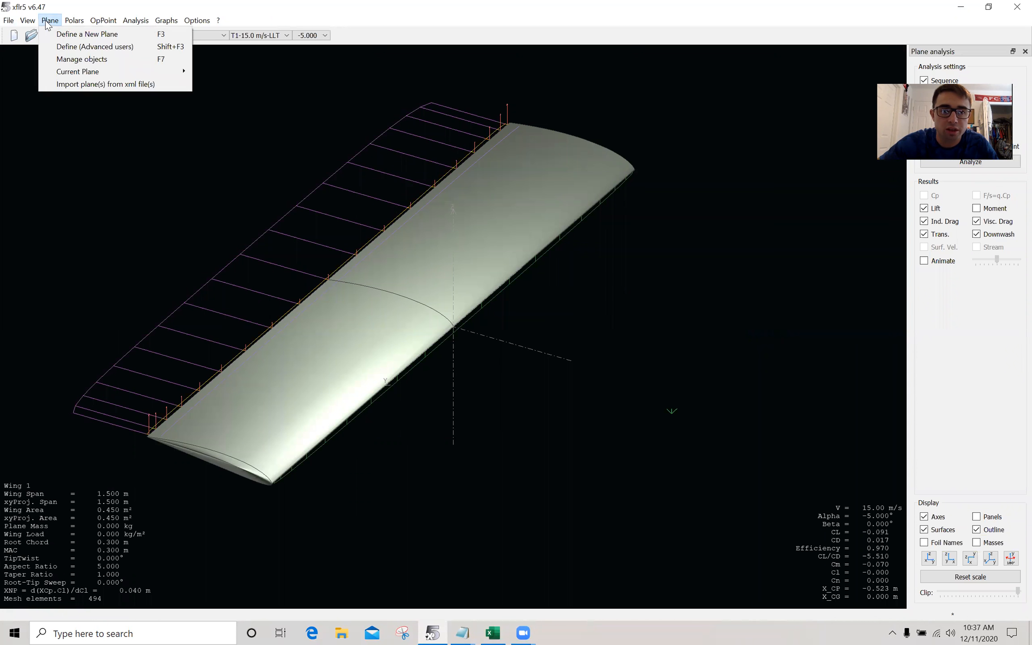
{"action": "left_click", "coordinate": [58, 35]}
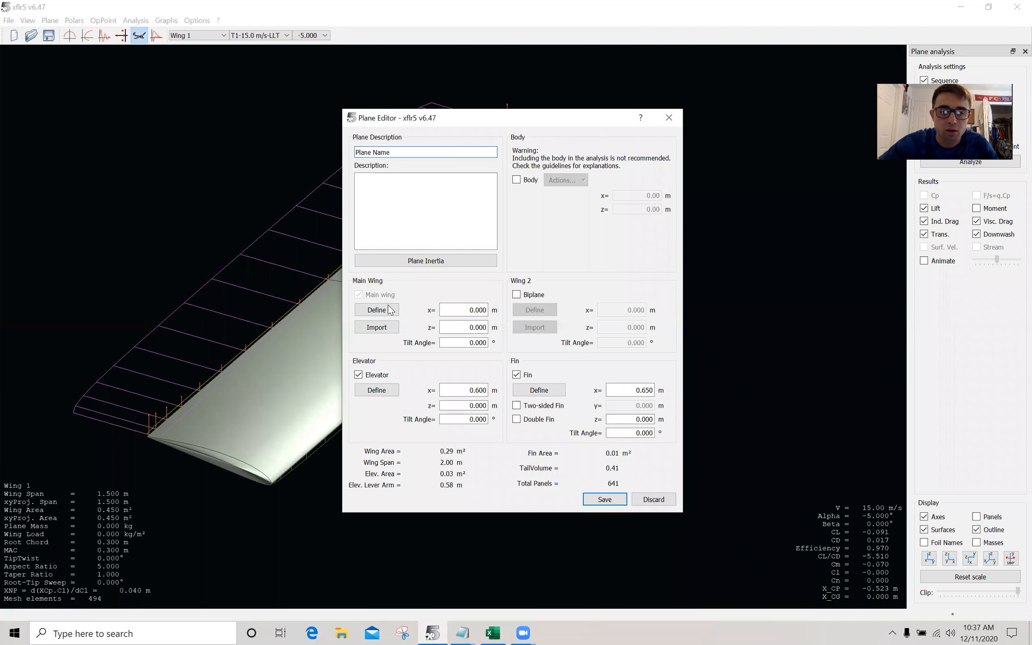
{"action": "left_click", "coordinate": [670, 118]}
Open the current plane's main wing definition, examine its sections, foils and geometry, and save both editors
{"action": "right_click", "coordinate": [405, 280]}
{"action": "mouse_move", "coordinate": [465, 291]}
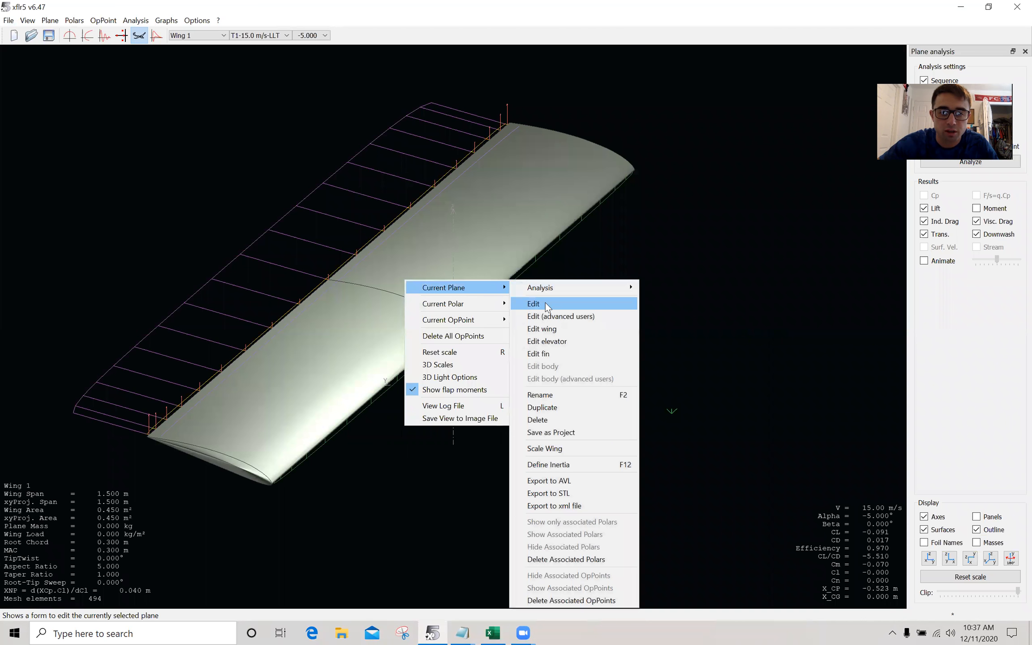
{"action": "left_click", "coordinate": [545, 305]}
{"action": "left_click", "coordinate": [377, 310]}
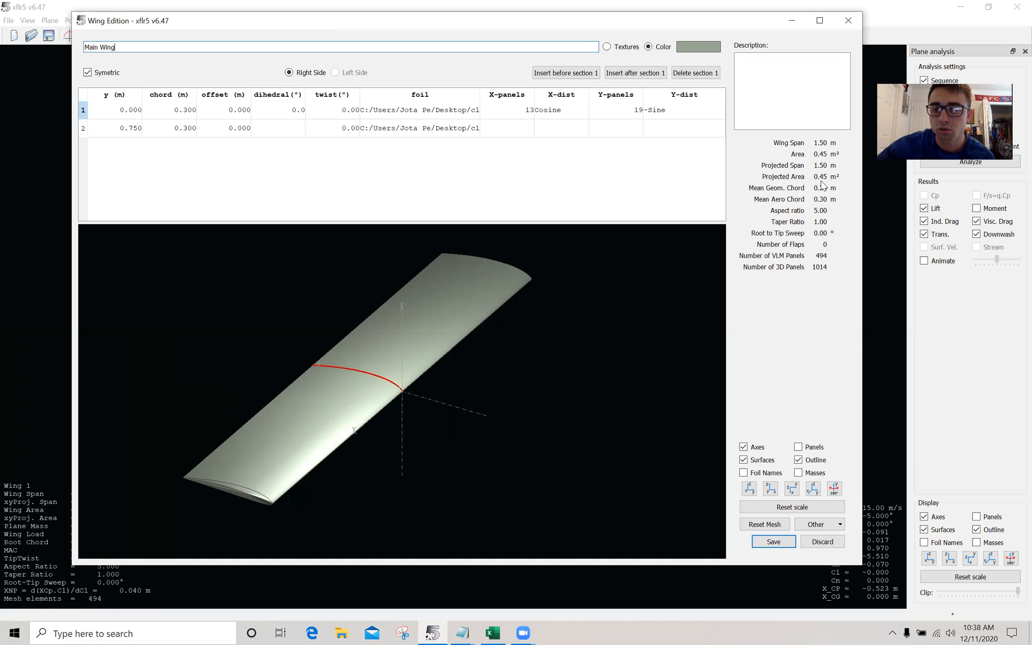
{"action": "left_click", "coordinate": [778, 541]}
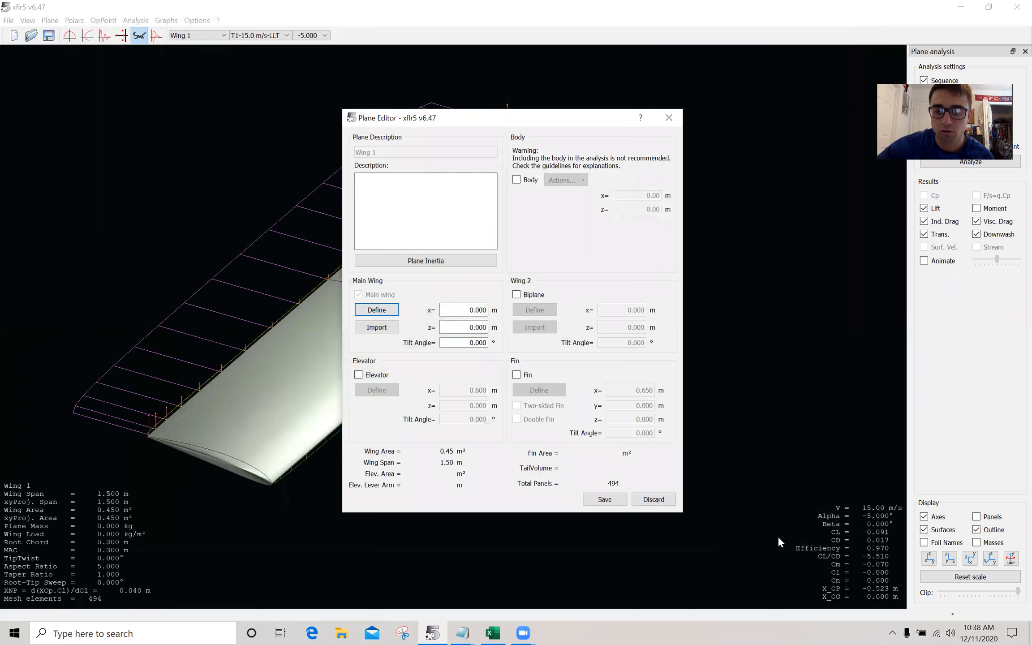
{"action": "left_click", "coordinate": [623, 498]}
{"action": "left_click", "coordinate": [512, 329]}
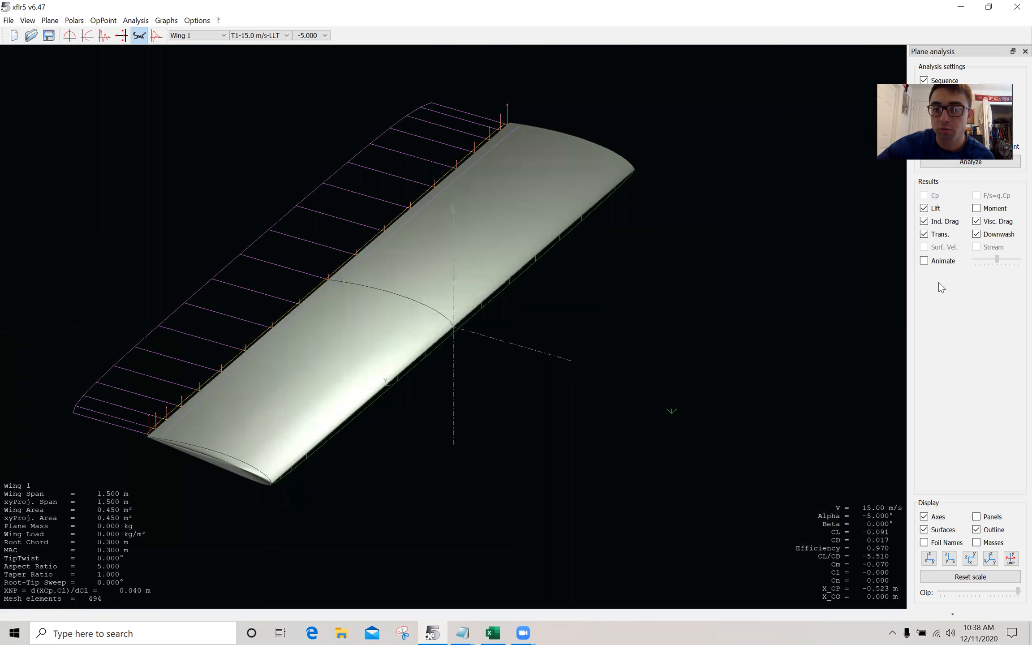
Run the lifting-line analysis sequence for Wing 1 on the T1-15.0 m/s-LLT polar, and close the analysis log
{"action": "left_click", "coordinate": [976, 161]}
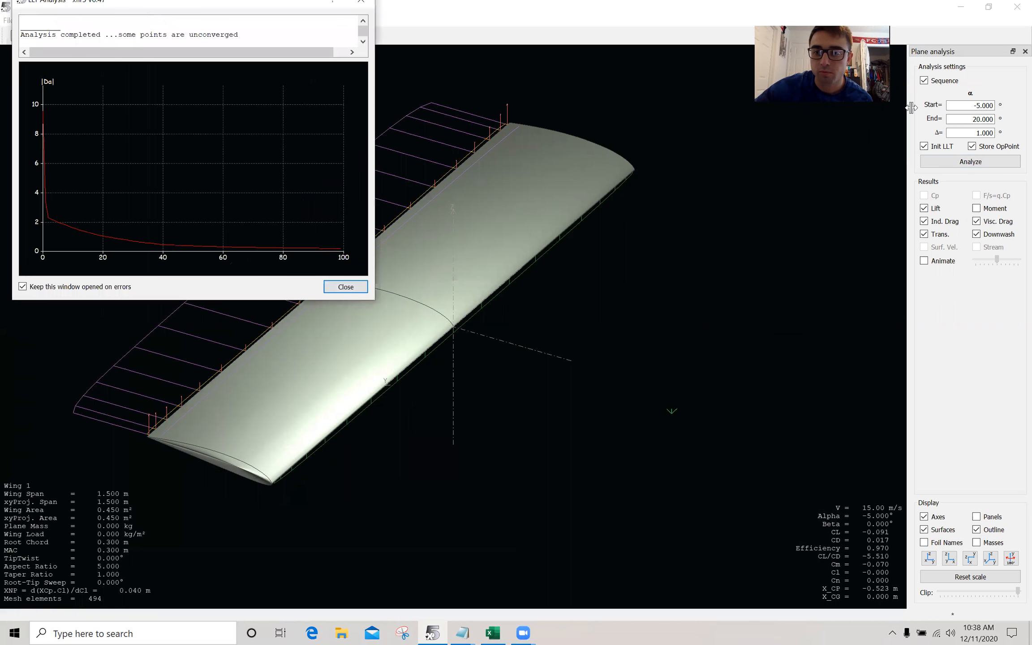
{"action": "left_click", "coordinate": [980, 119]}
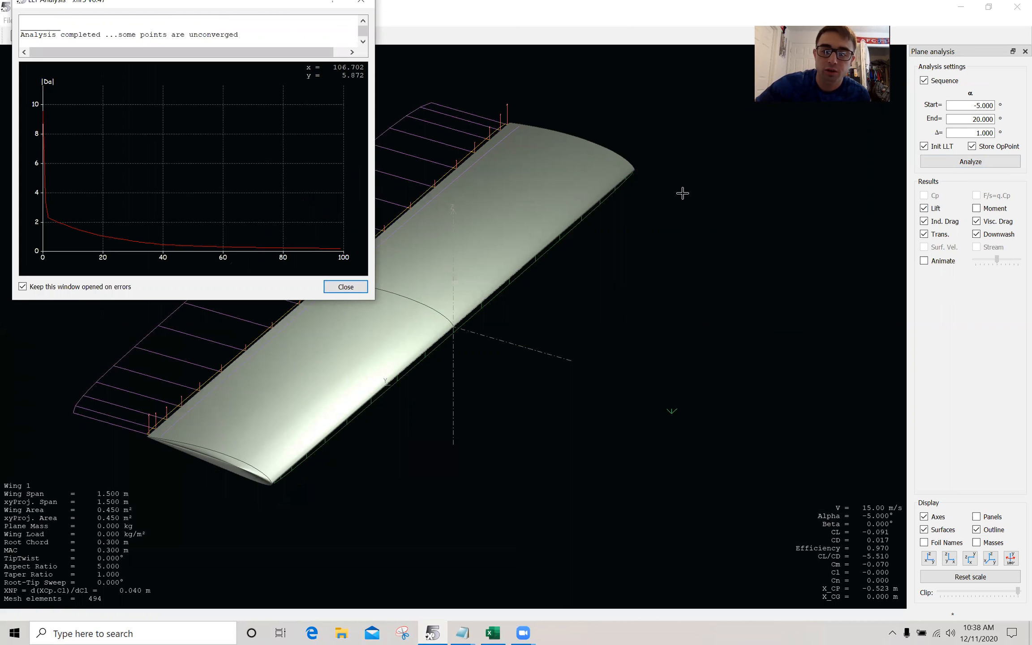
{"action": "left_click_drag", "start_coordinate": [289, 2], "coordinate": [311, 70]}
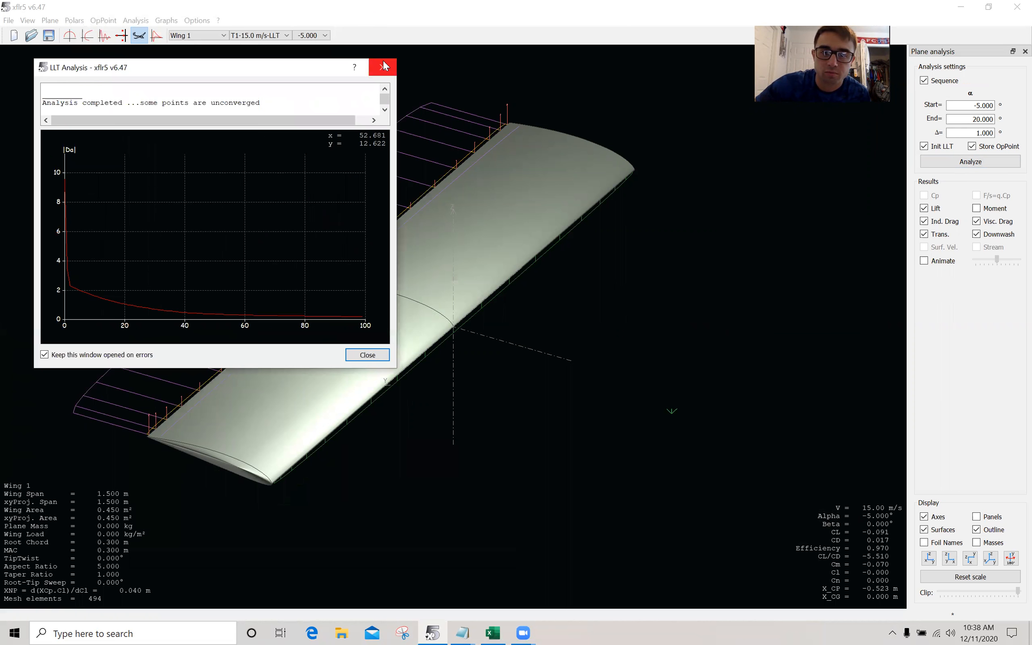
{"action": "left_click", "coordinate": [385, 66]}
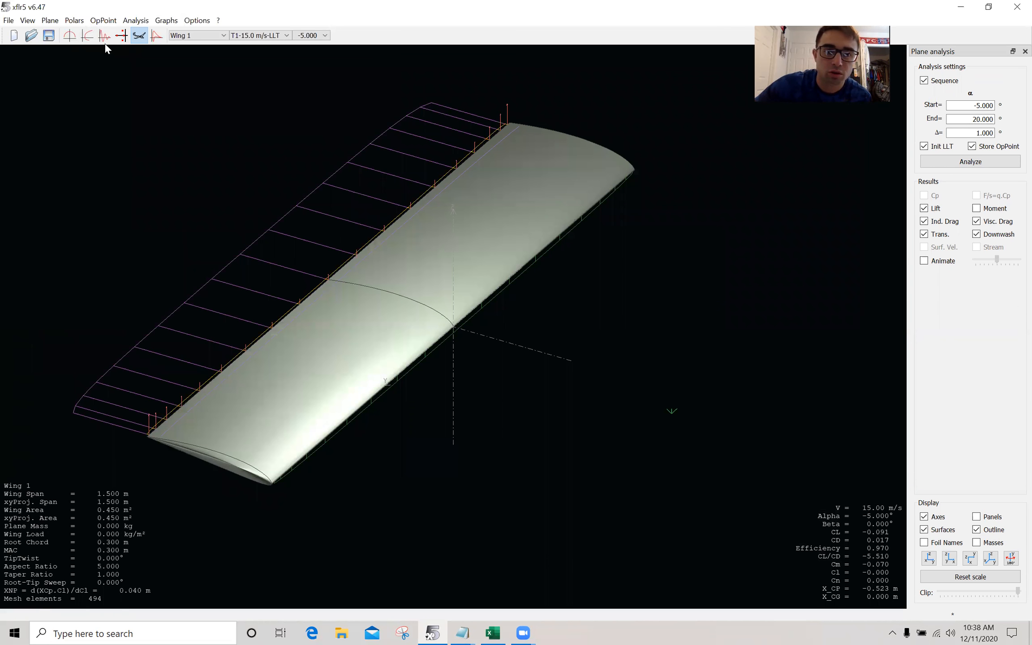
Show the polar graphs of Wing 1 and look at the export option for the CL versus Alpha graph
{"action": "left_click", "coordinate": [89, 37]}
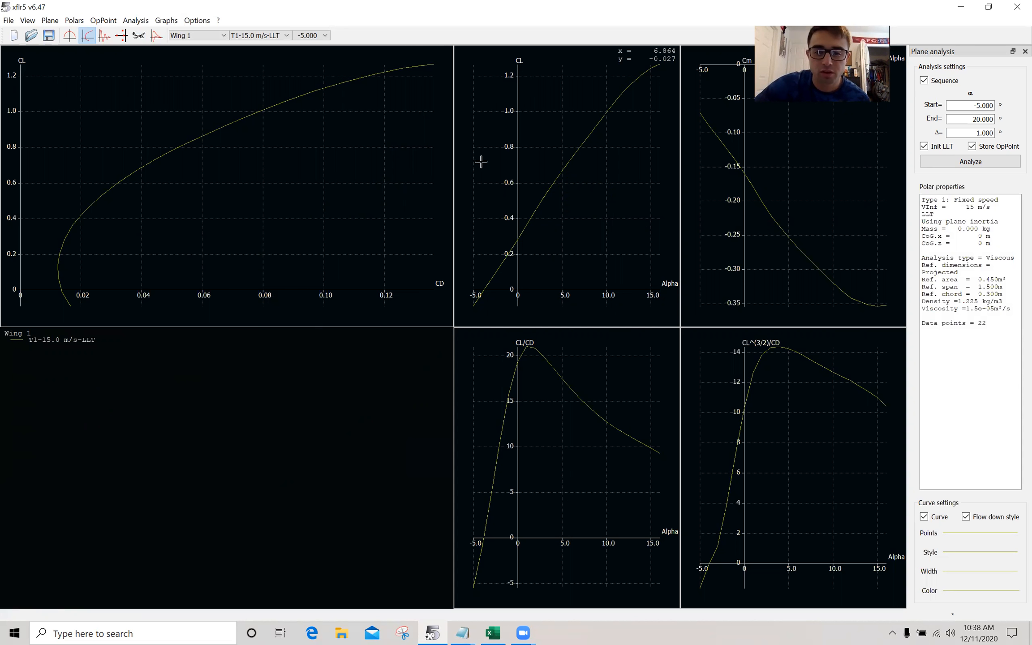
{"action": "right_click", "coordinate": [593, 166]}
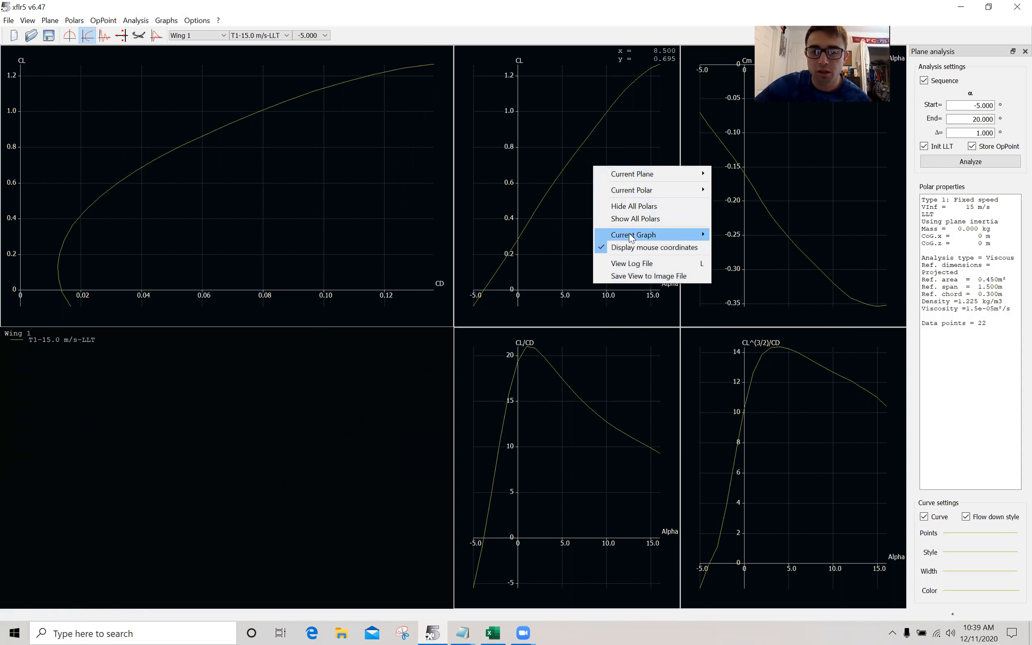
{"action": "mouse_move", "coordinate": [631, 237]}
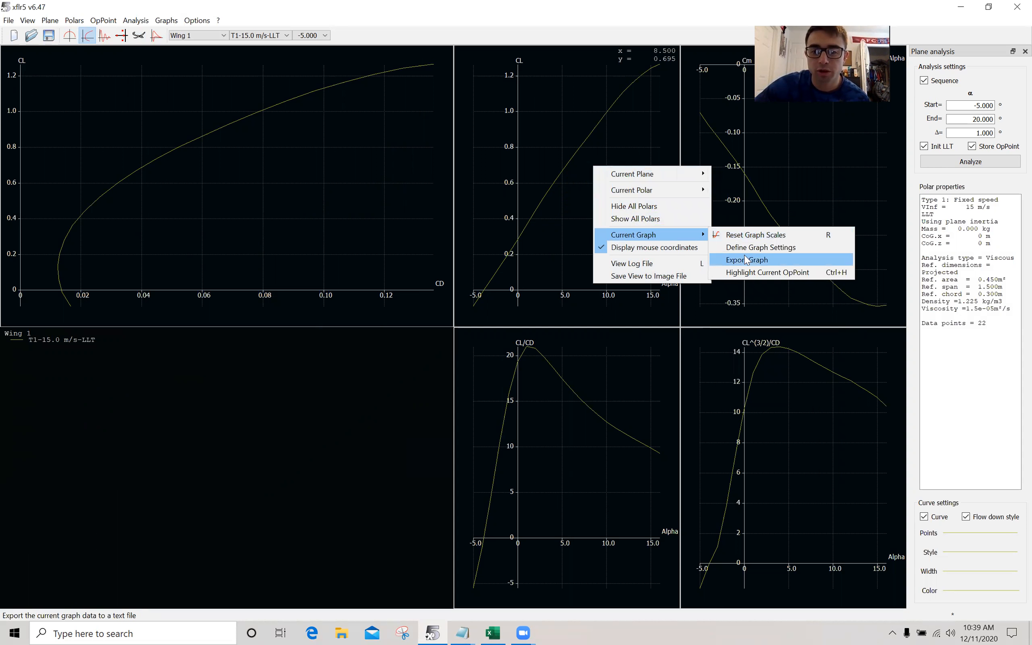
{"action": "left_click", "coordinate": [336, 343]}
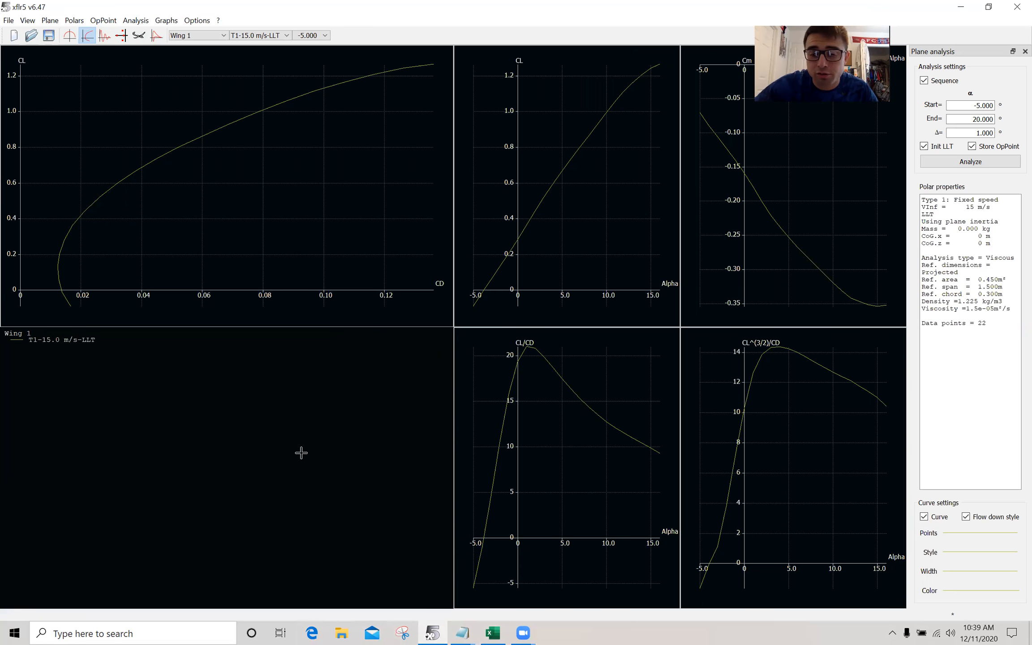
Return to the 3D view of Wing 1 and look at the available analysis definition options
{"action": "left_click", "coordinate": [139, 36]}
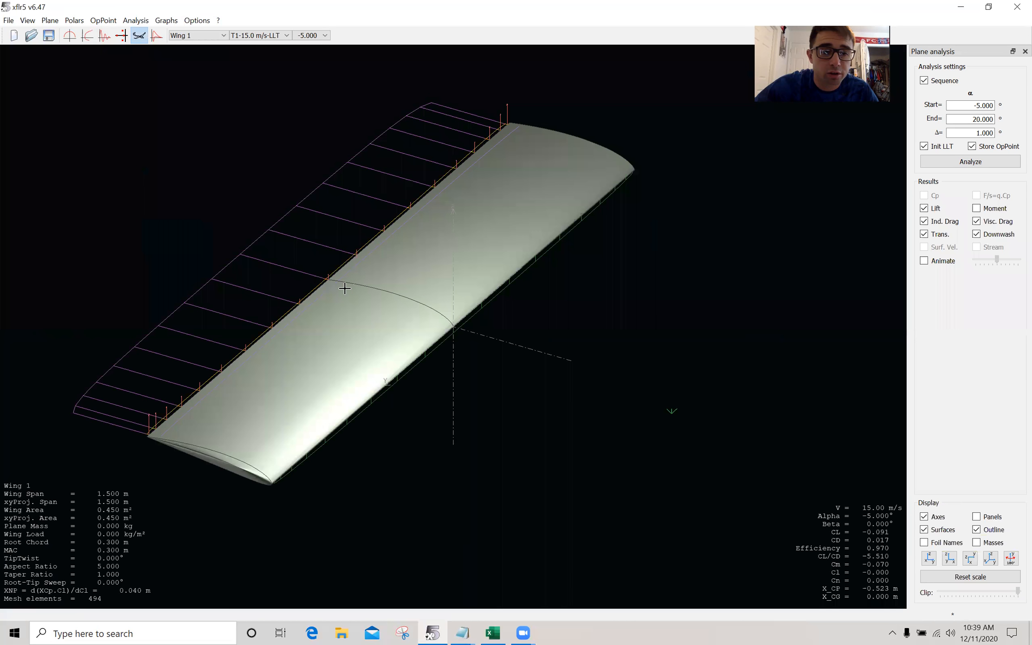
{"action": "left_click", "coordinate": [135, 21]}
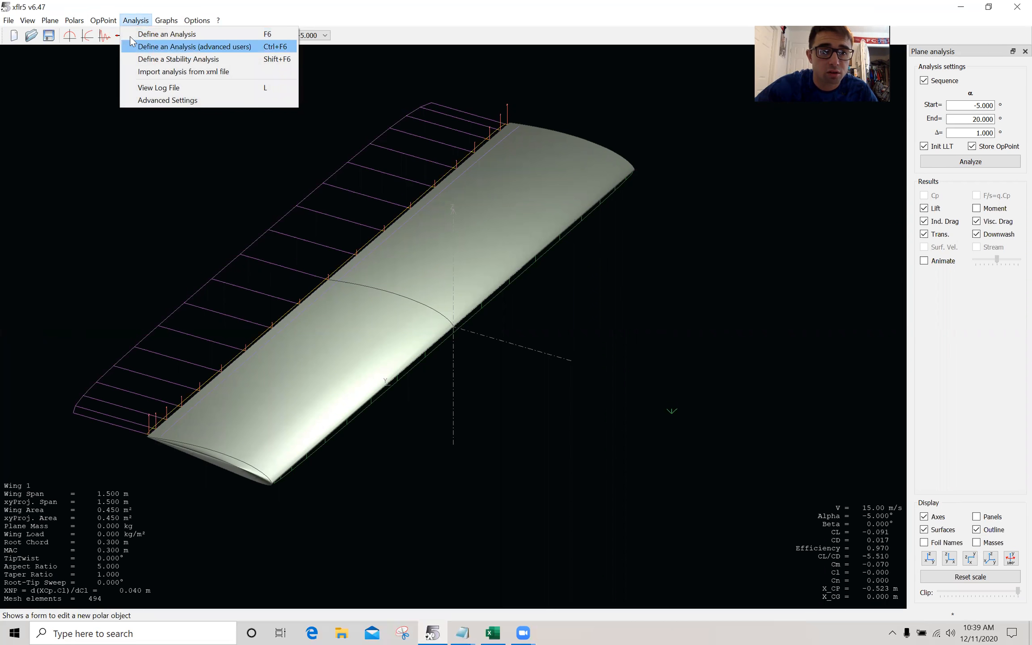
{"action": "key", "text": "Escape"}
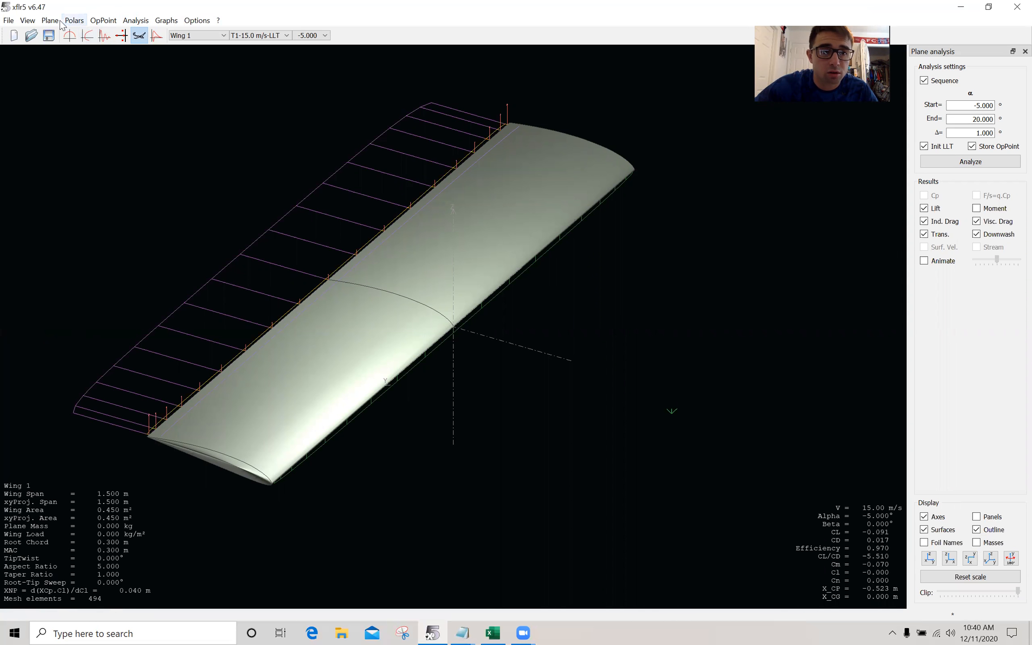
Review the current plane's main wing definition again, close both editors with save, and cancel the modification that would erase the plane's results
{"action": "right_click", "coordinate": [437, 264]}
{"action": "mouse_move", "coordinate": [479, 279]}
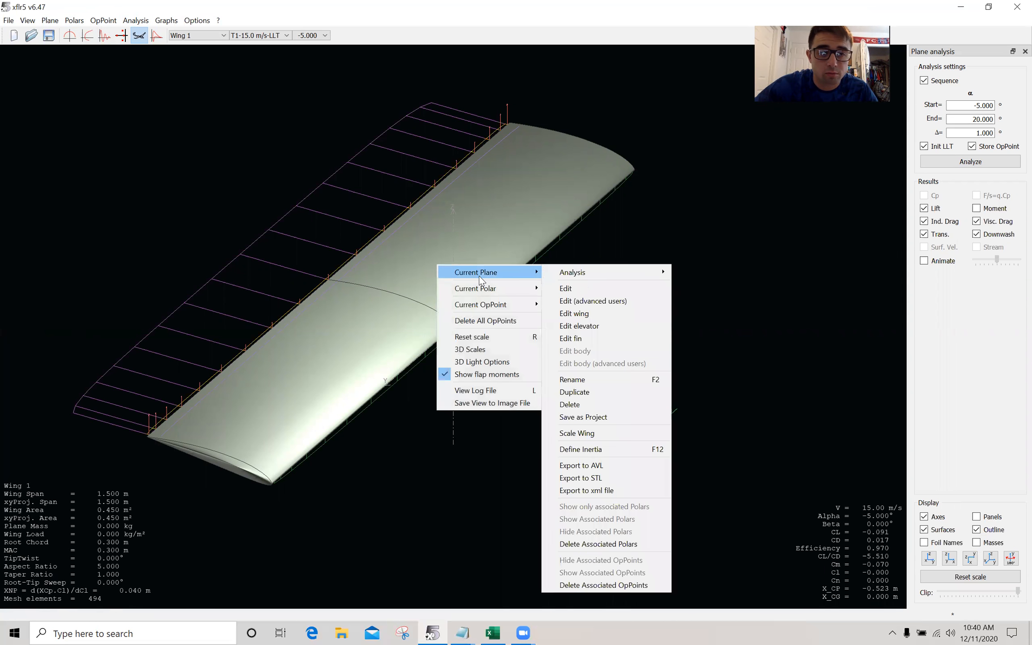
{"action": "left_click", "coordinate": [580, 287]}
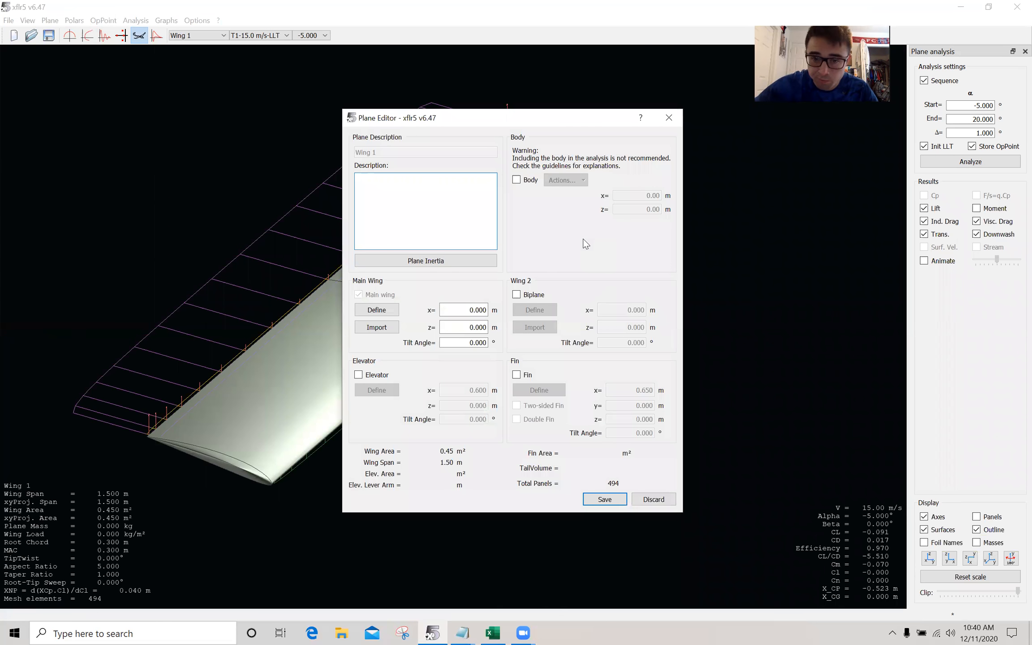
{"action": "left_click", "coordinate": [373, 310]}
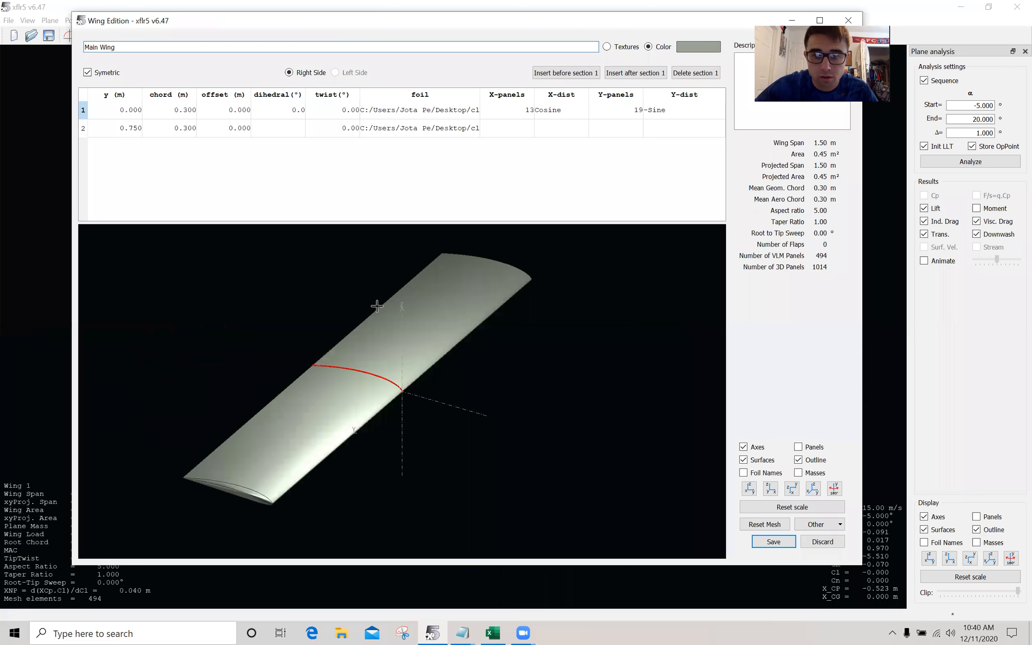
{"action": "left_click", "coordinate": [788, 540]}
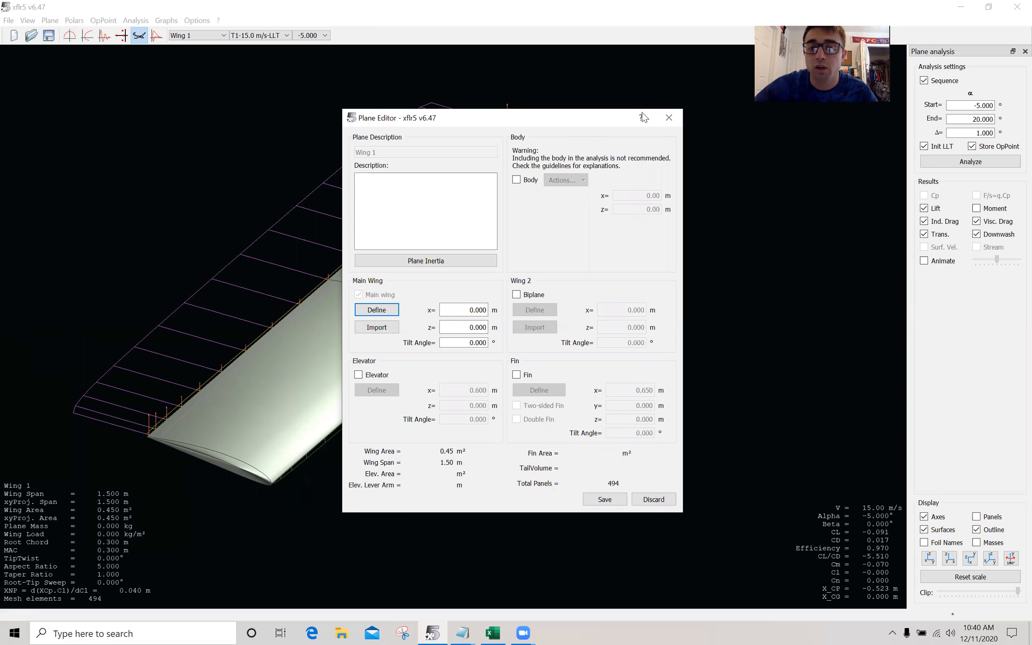
{"action": "left_click", "coordinate": [623, 501]}
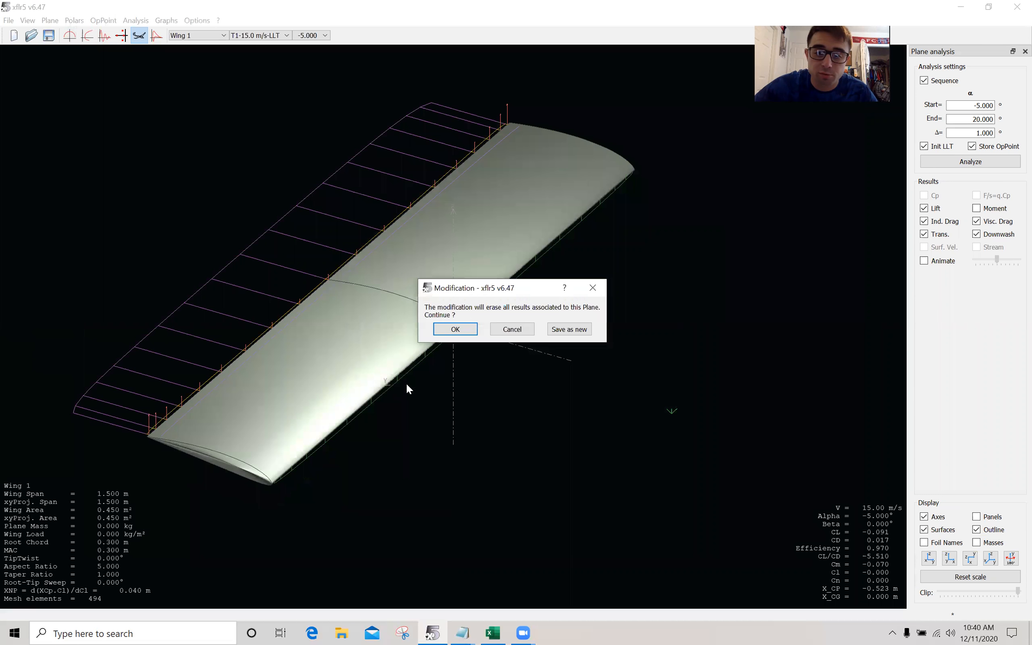
{"action": "key", "text": "Tab"}
{"action": "key", "text": "Return"}
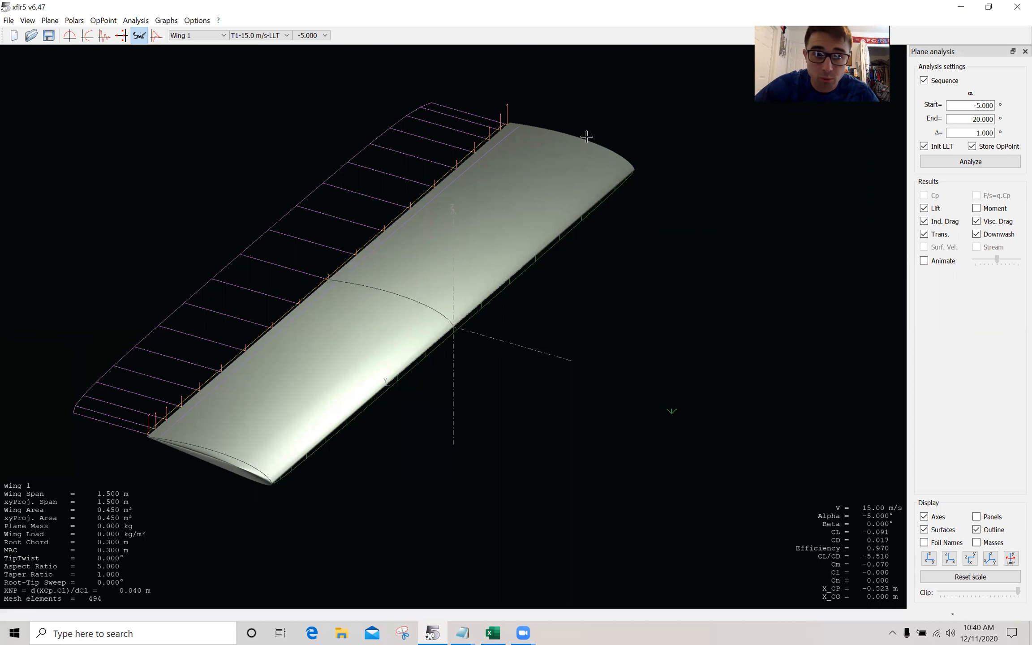
Show the spanwise operating point graph of Wing 1 and stop its animation at the 5.000° operating point
{"action": "left_click", "coordinate": [69, 35]}
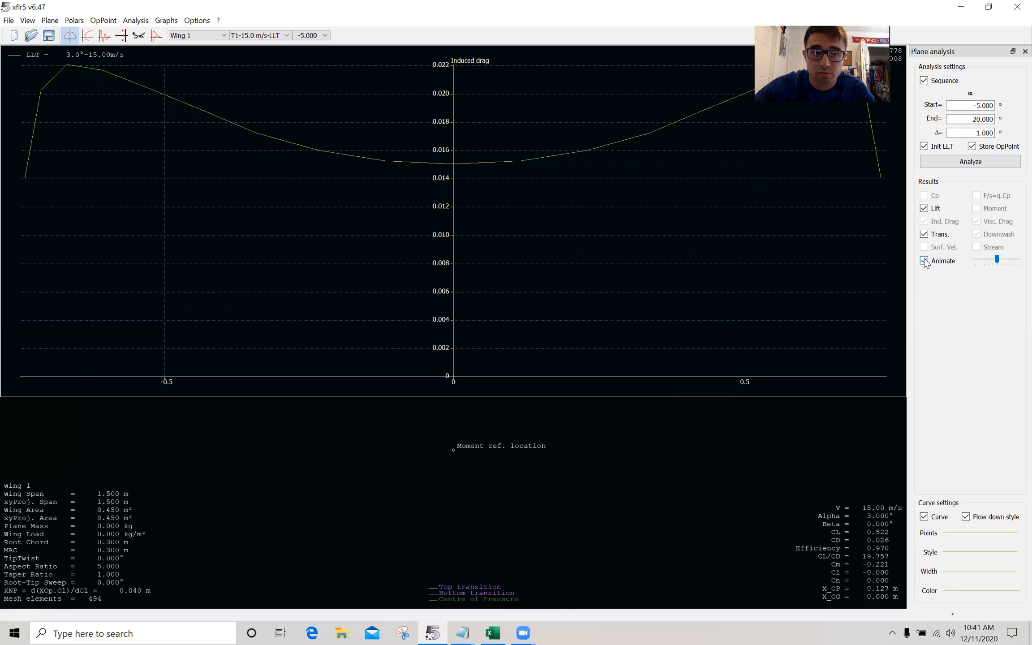
{"action": "left_click", "coordinate": [924, 261]}
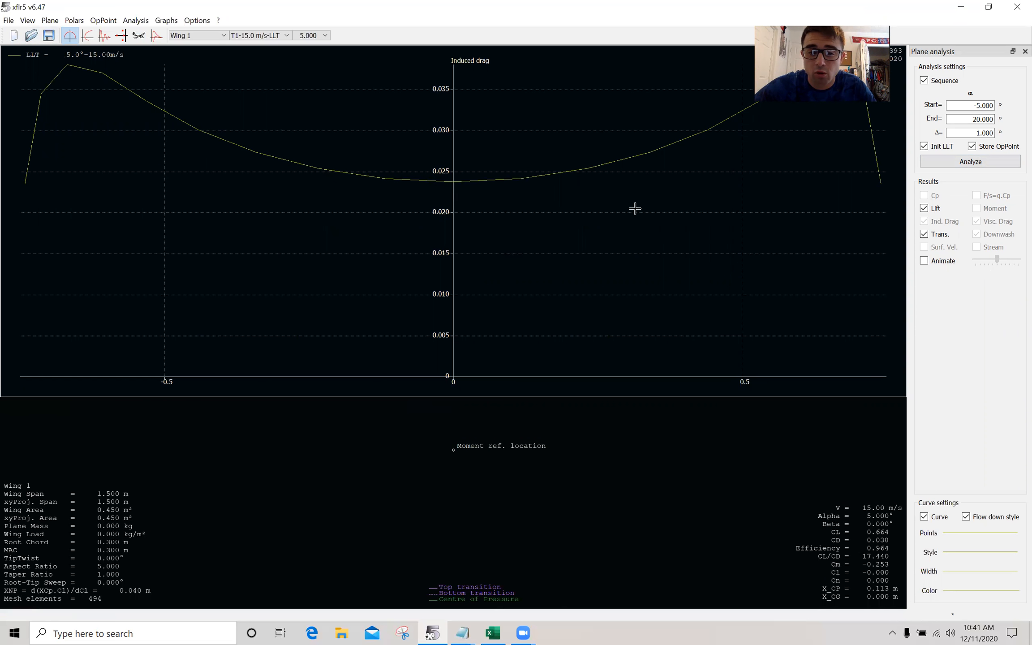
Look through the current graph options of the spanwise induced drag graph
{"action": "right_click", "coordinate": [582, 194]}
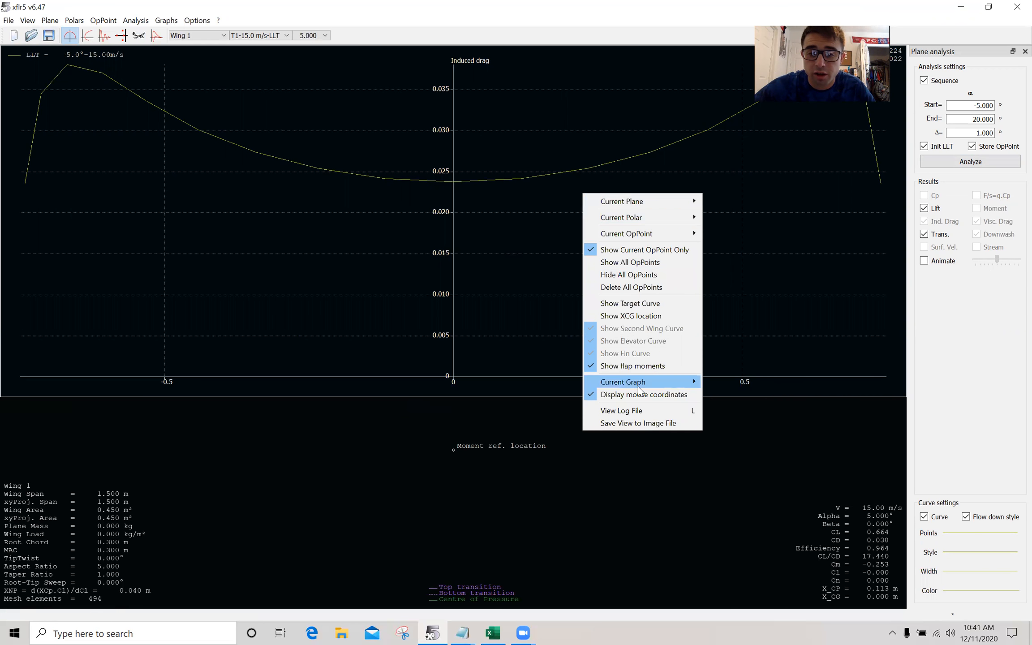
{"action": "mouse_move", "coordinate": [686, 382]}
{"action": "left_click", "coordinate": [758, 478]}
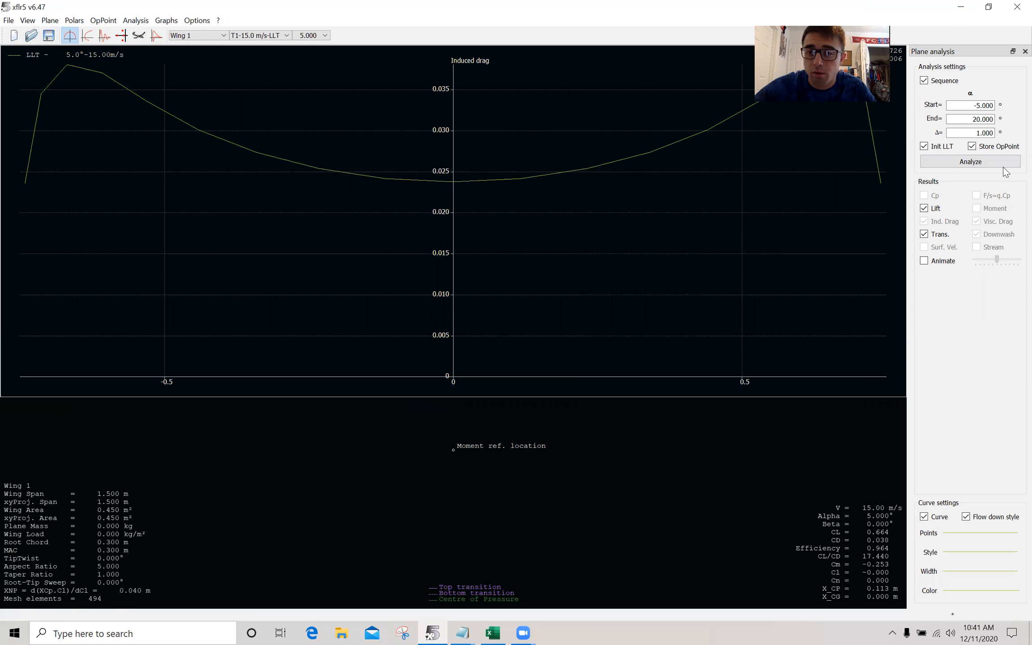
Set the Y-axis variable of the spanwise induced drag graph to Induced Angle in its graph settings
{"action": "right_click", "coordinate": [565, 219]}
{"action": "mouse_move", "coordinate": [586, 228]}
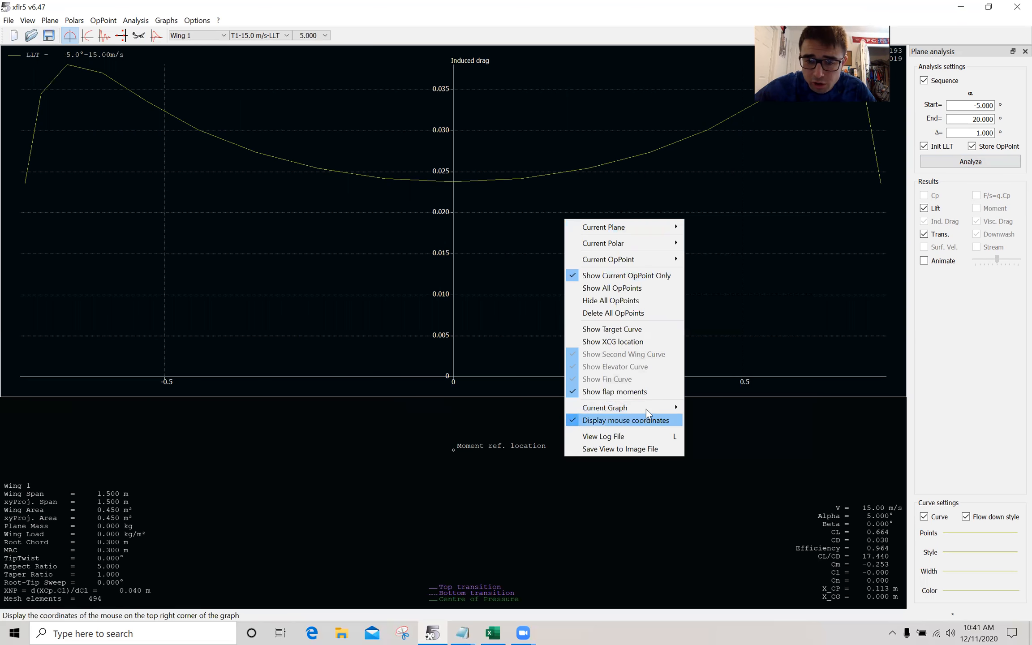
{"action": "mouse_move", "coordinate": [646, 406]}
{"action": "left_click", "coordinate": [721, 420]}
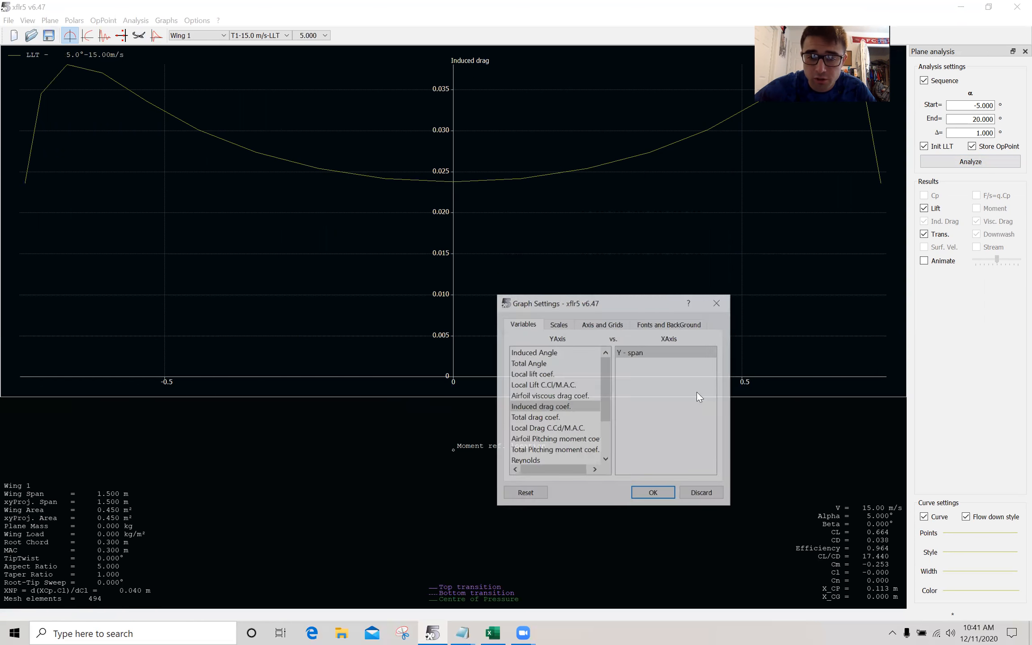
{"action": "left_click", "coordinate": [544, 353]}
{"action": "left_click", "coordinate": [673, 493]}
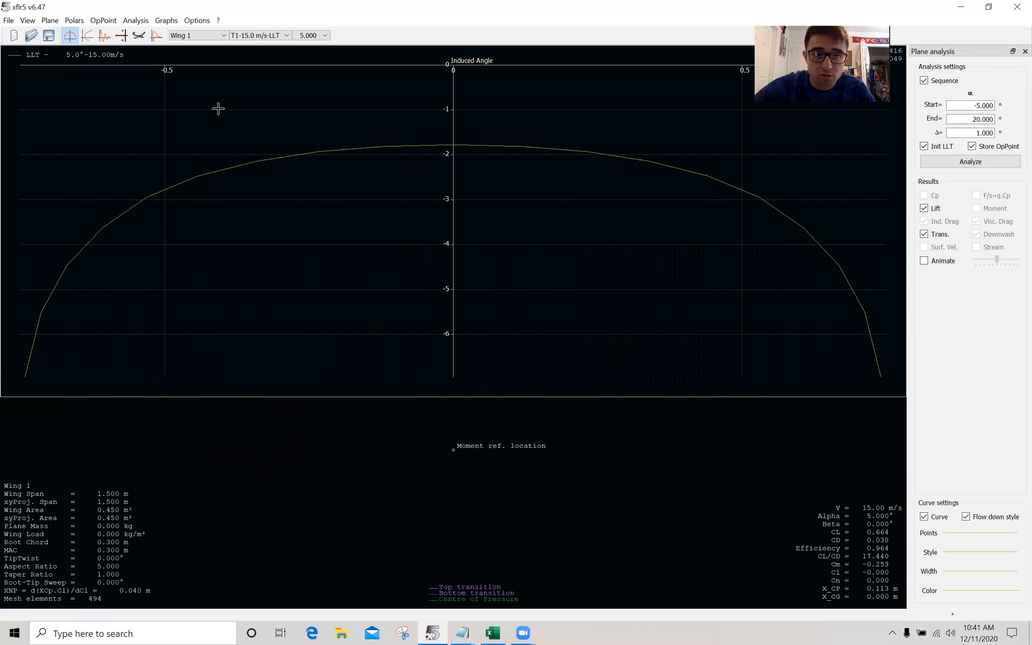